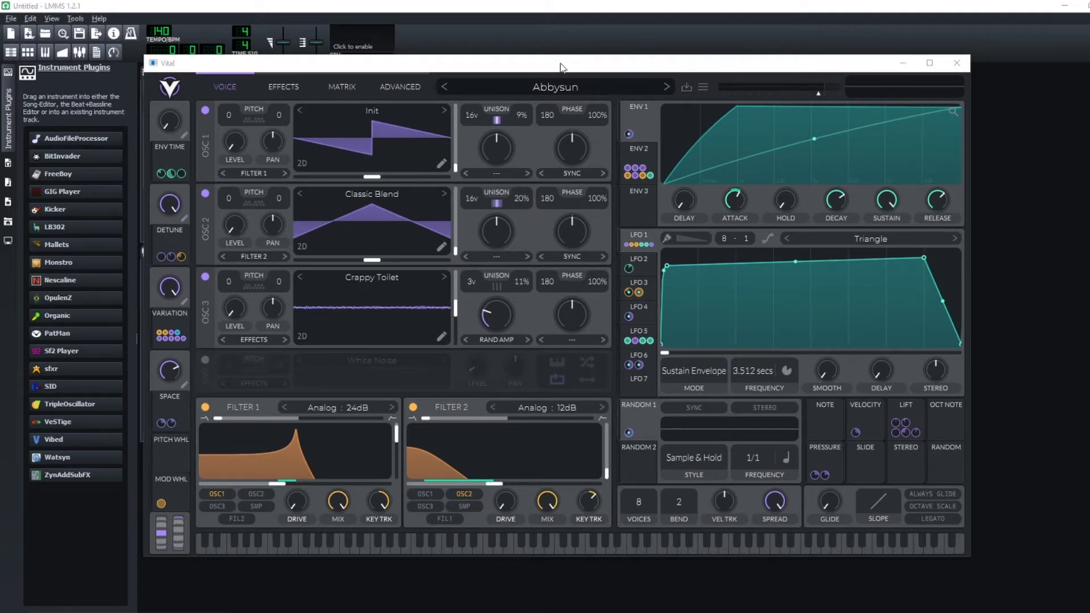
Preview the Abbysun preset on Vital's keyboard, then step to the Analog Pad preset.
{"action": "left_click", "coordinate": [513, 550]}
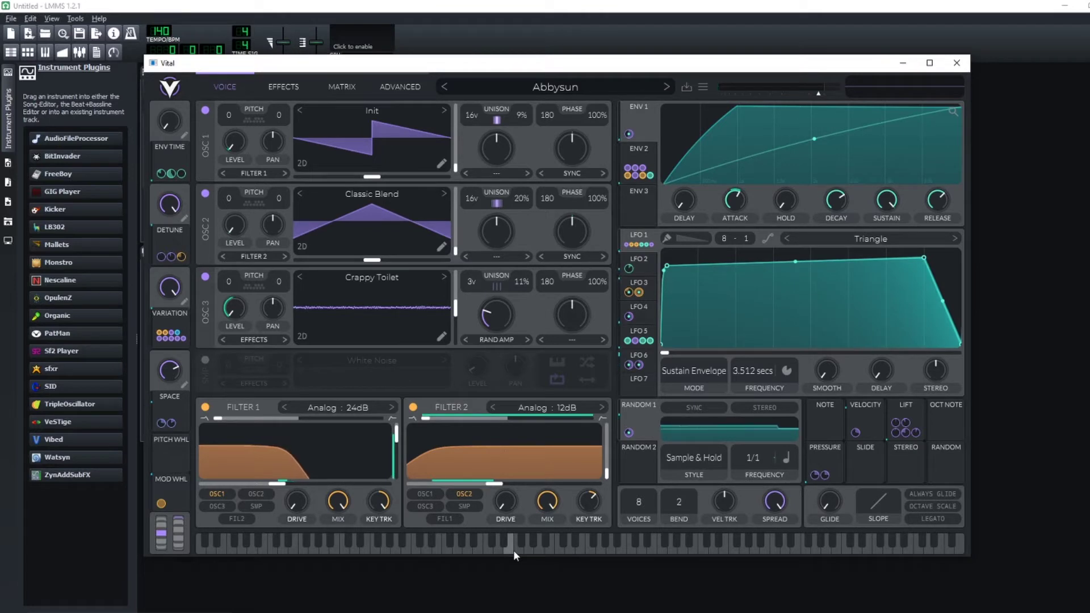
{"action": "left_click", "coordinate": [465, 553]}
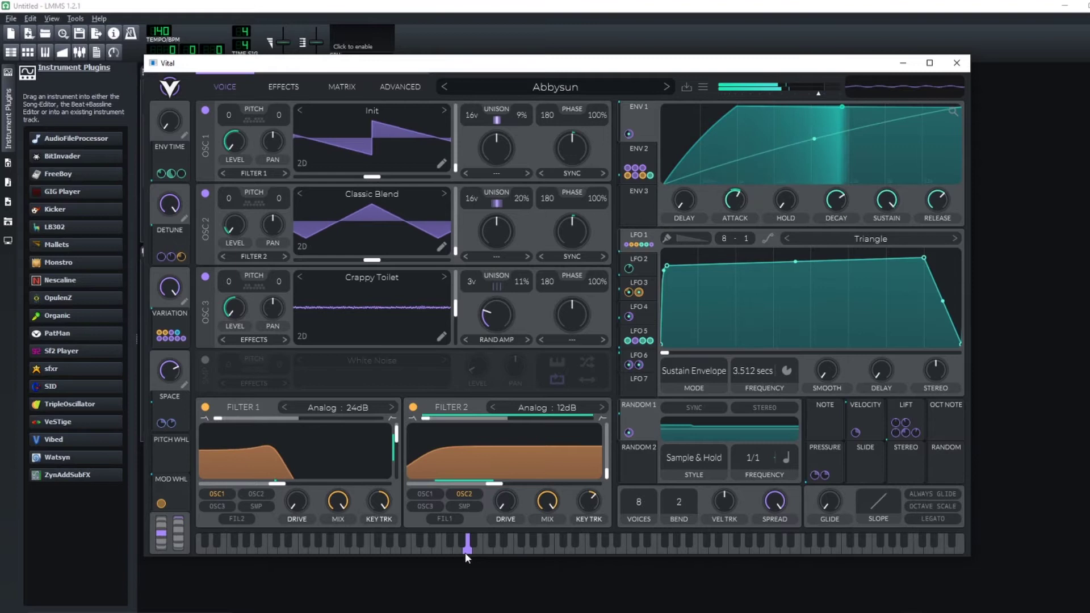
{"action": "left_click", "coordinate": [667, 85]}
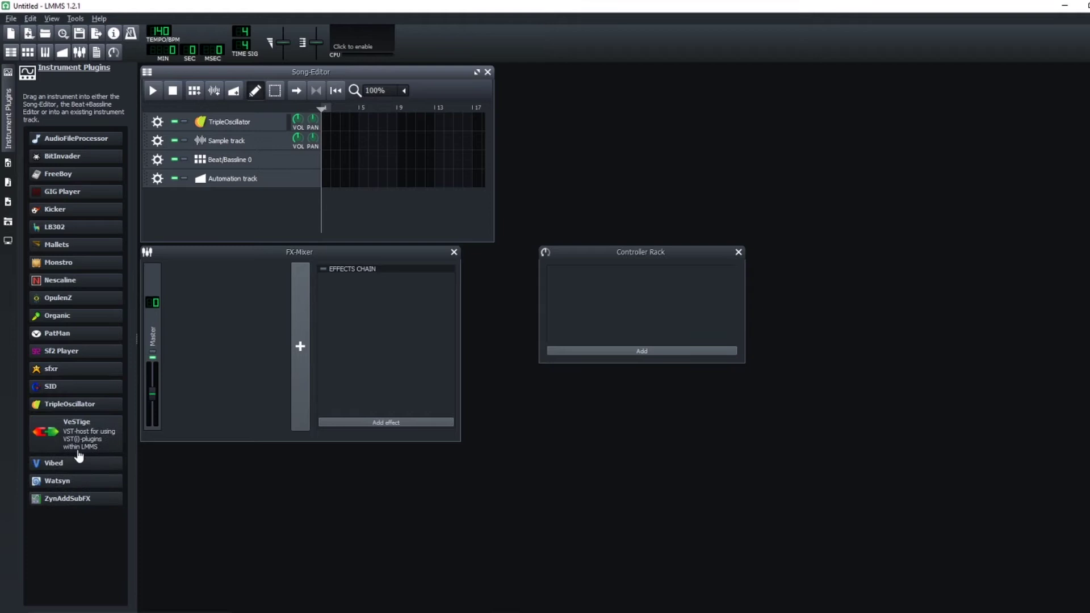
Drag VeSTige into the Song-Editor as a new track and open its VST plugin browser.
{"action": "mouse_move", "coordinate": [58, 422]}
{"action": "left_click_drag", "start_coordinate": [79, 434], "coordinate": [255, 210]}
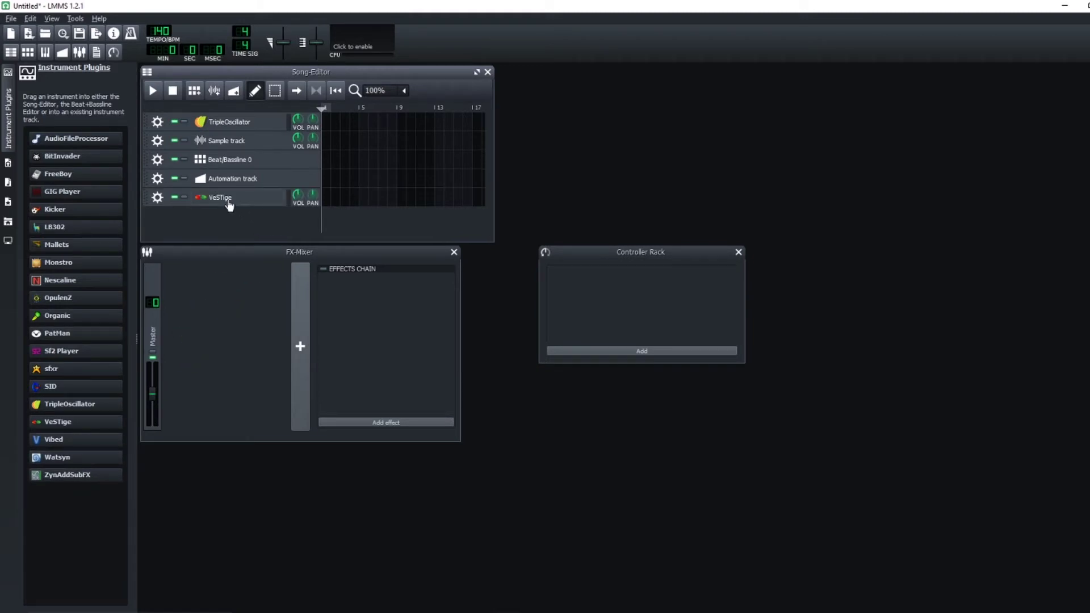
{"action": "left_click", "coordinate": [229, 198]}
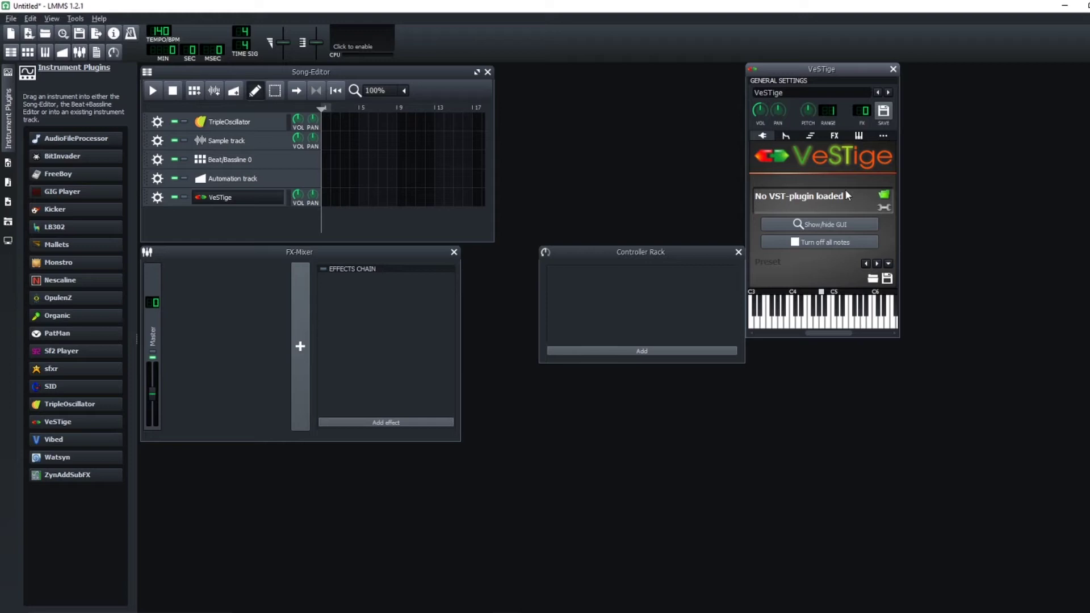
{"action": "left_click", "coordinate": [883, 198]}
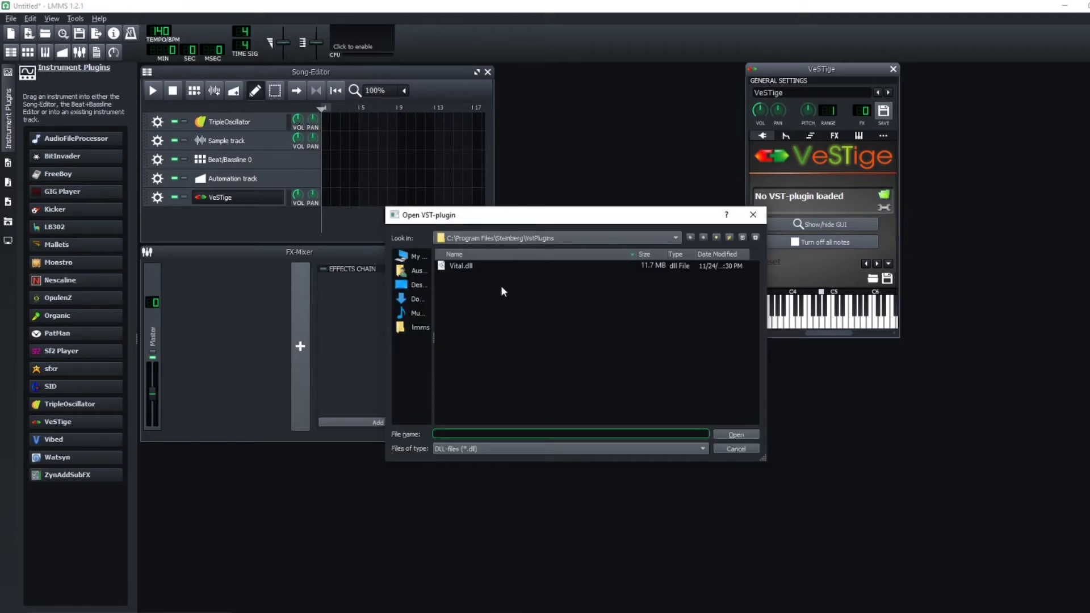
Browse to C:\Program Files\Steinberg\VstPlugins and select Vital.dll.
{"action": "left_click", "coordinate": [410, 257]}
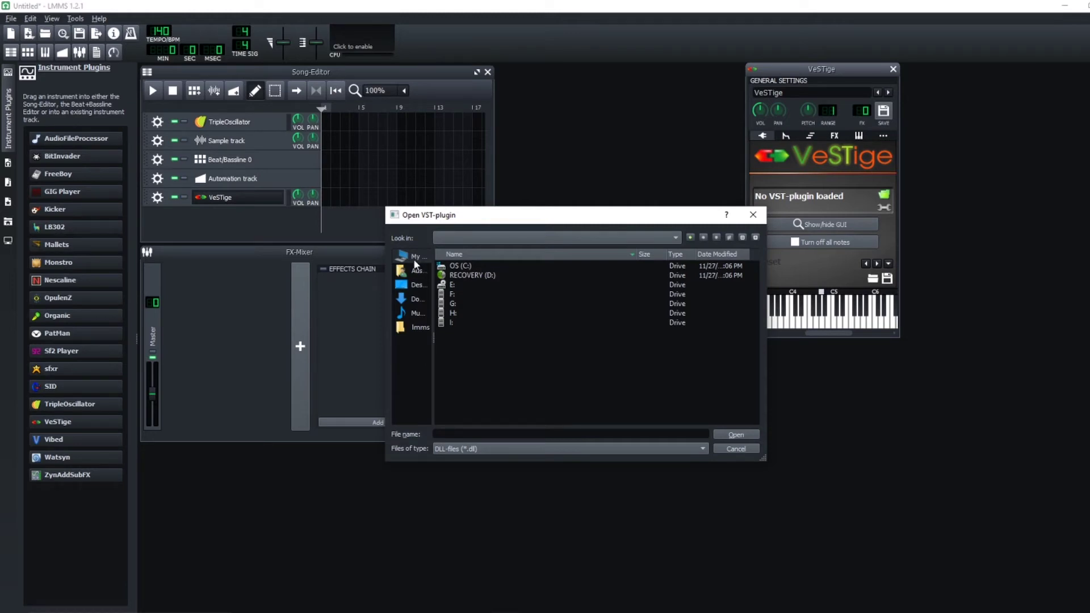
{"action": "double_click", "coordinate": [459, 266]}
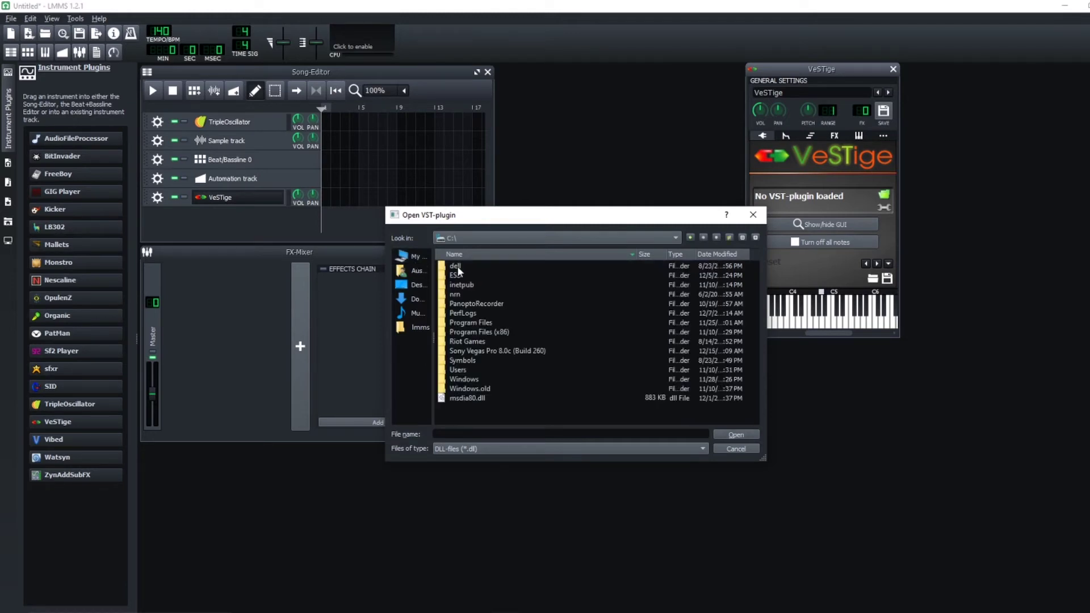
{"action": "double_click", "coordinate": [483, 321]}
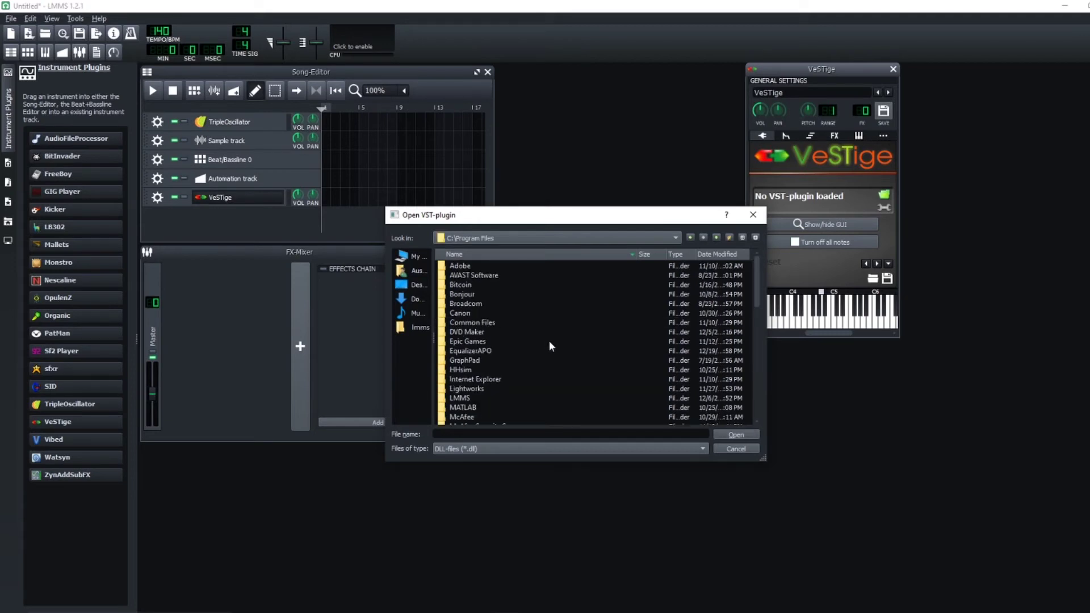
{"action": "scroll", "coordinate": [539, 329], "scroll_direction": "down", "scroll_amount": 4}
{"action": "scroll", "coordinate": [539, 329], "scroll_direction": "down", "scroll_amount": 2}
{"action": "scroll", "coordinate": [539, 329], "scroll_direction": "down", "scroll_amount": 3}
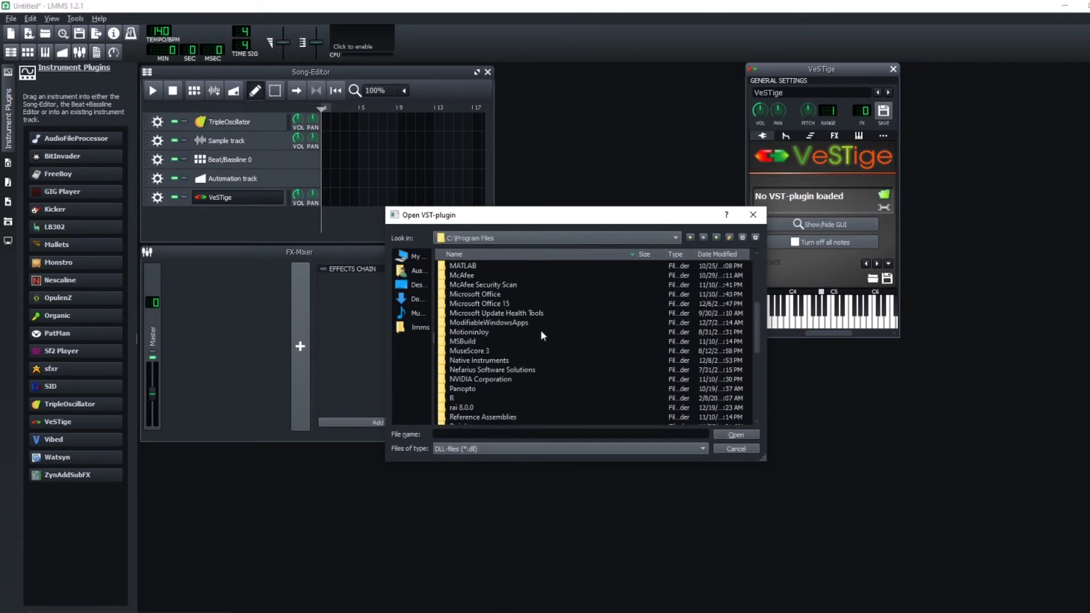
{"action": "scroll", "coordinate": [553, 350], "scroll_direction": "down", "scroll_amount": 3}
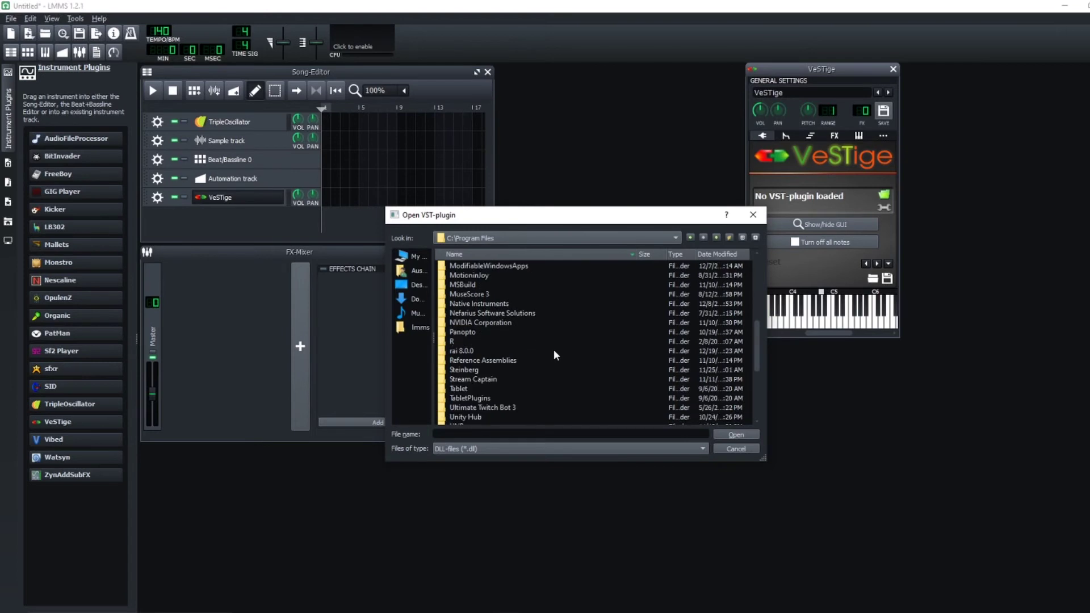
{"action": "left_click", "coordinate": [473, 375]}
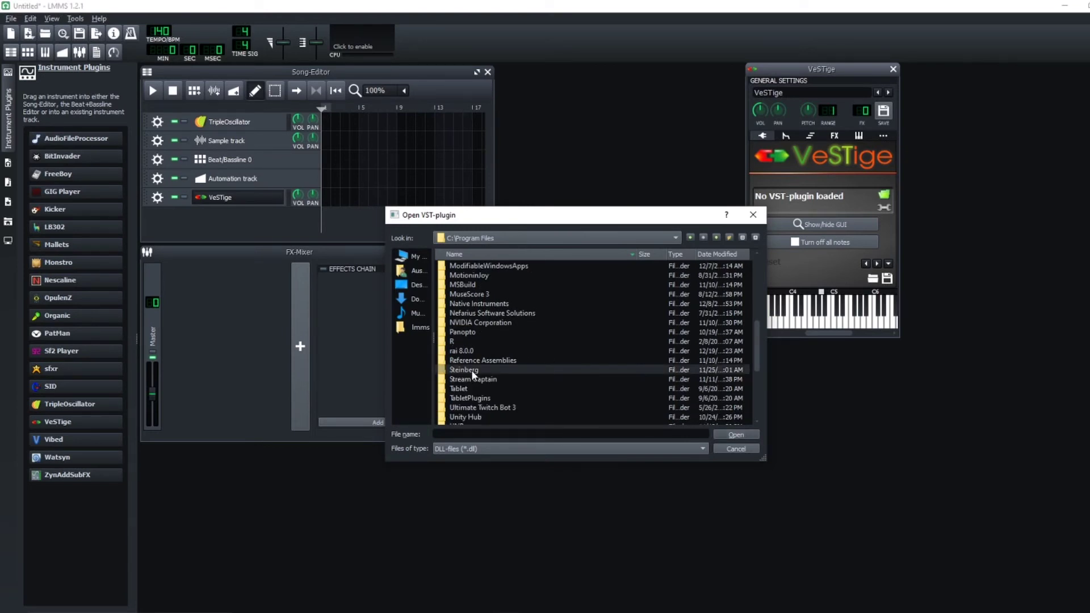
{"action": "double_click", "coordinate": [471, 370]}
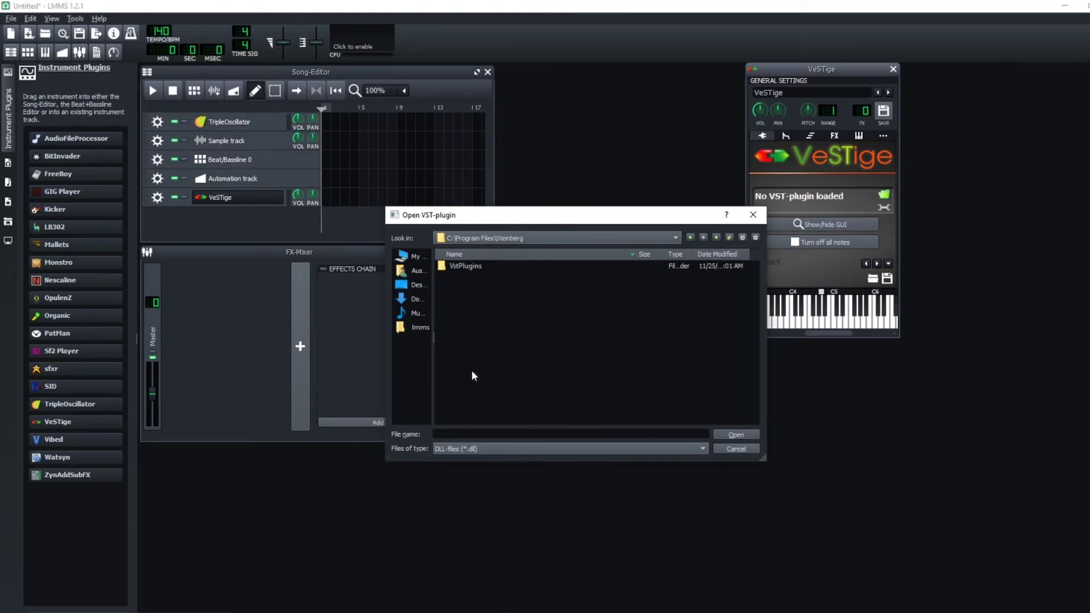
{"action": "double_click", "coordinate": [470, 265]}
{"action": "left_click", "coordinate": [479, 267]}
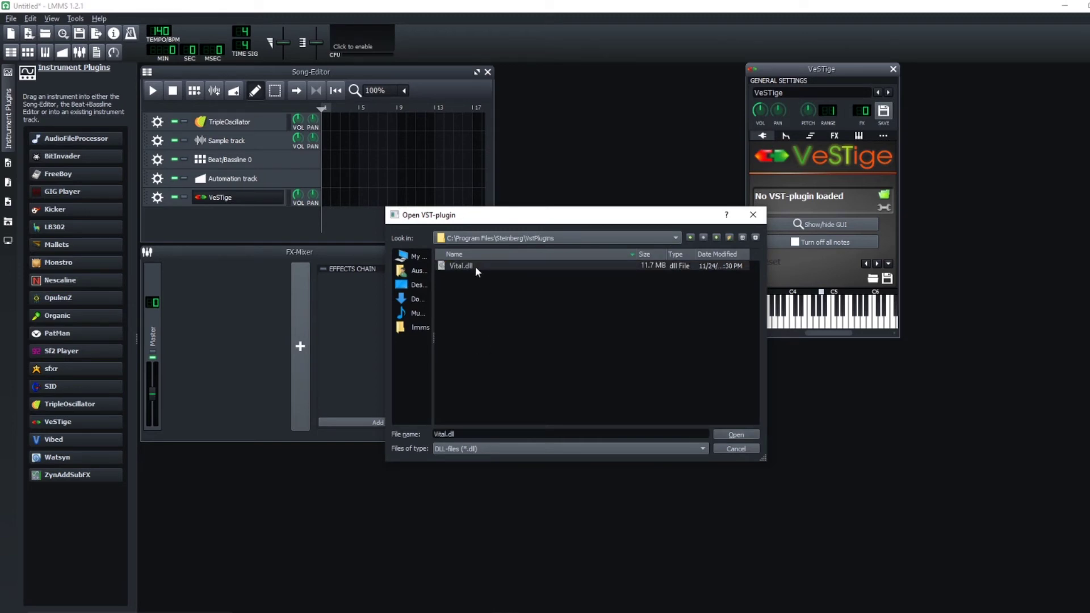
Load Vital.dll into the VeSTige track and reposition the Vital synth window.
{"action": "double_click", "coordinate": [468, 265]}
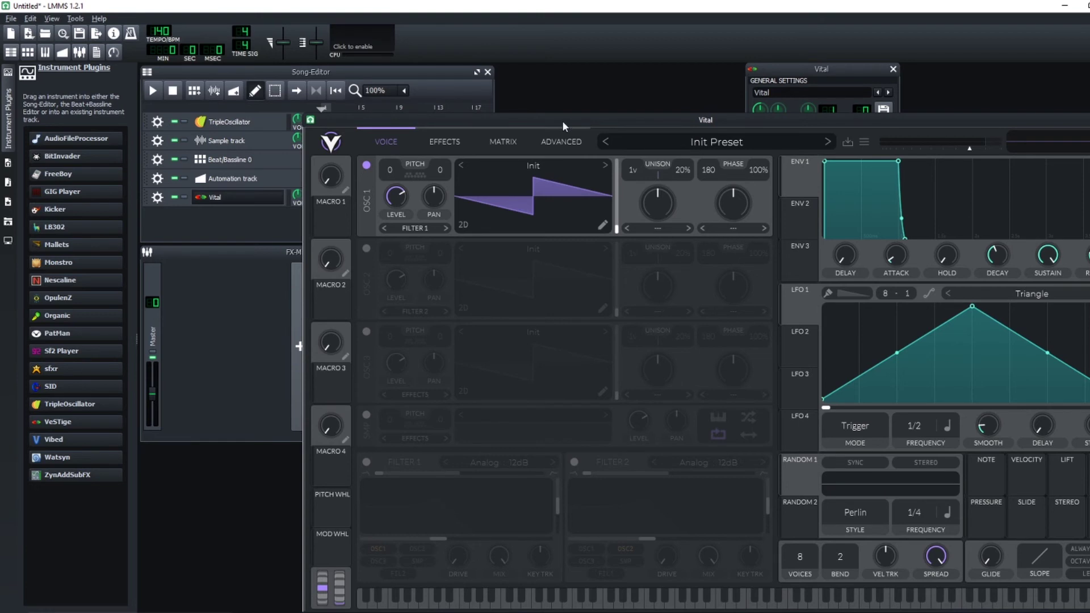
{"action": "left_click_drag", "start_coordinate": [563, 119], "coordinate": [520, 93]}
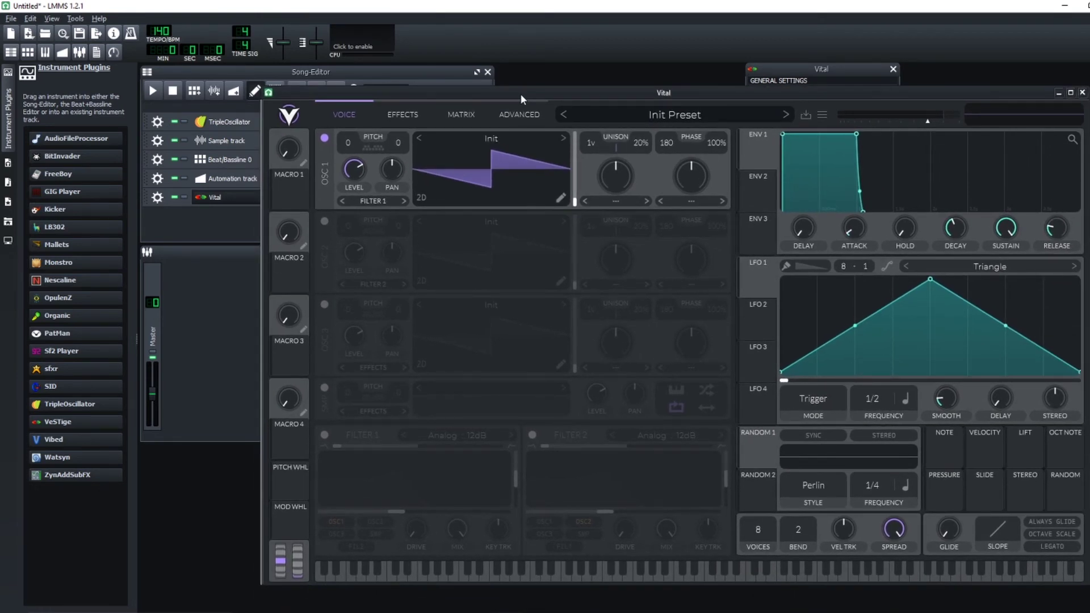
{"action": "left_click_drag", "start_coordinate": [520, 93], "coordinate": [471, 215]}
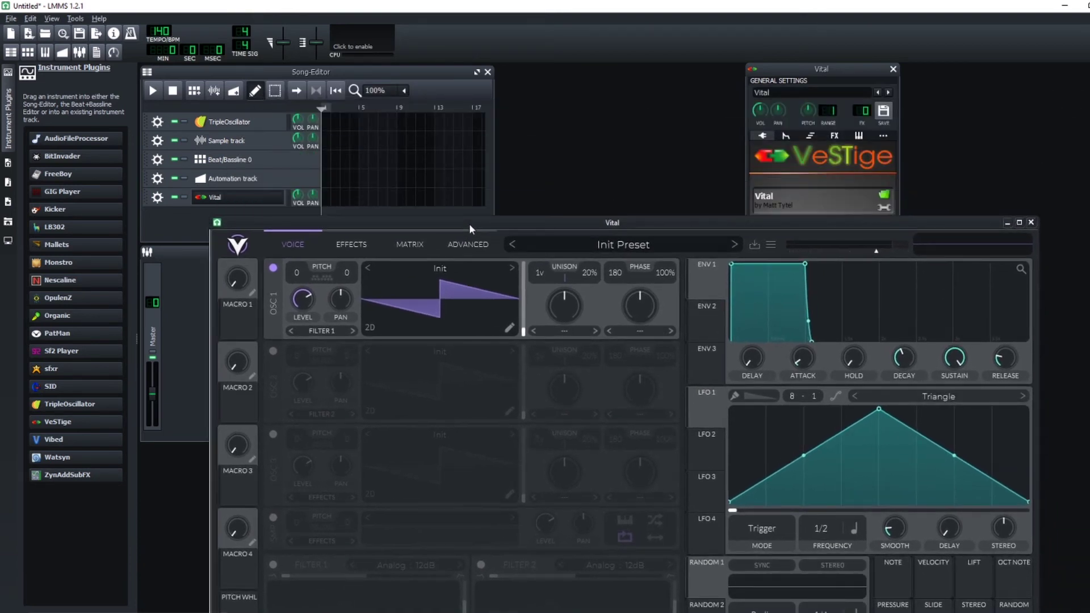
Draw a C5 note in the Vital piano roll and make ENV1 decay.
{"action": "double_click", "coordinate": [281, 196]}
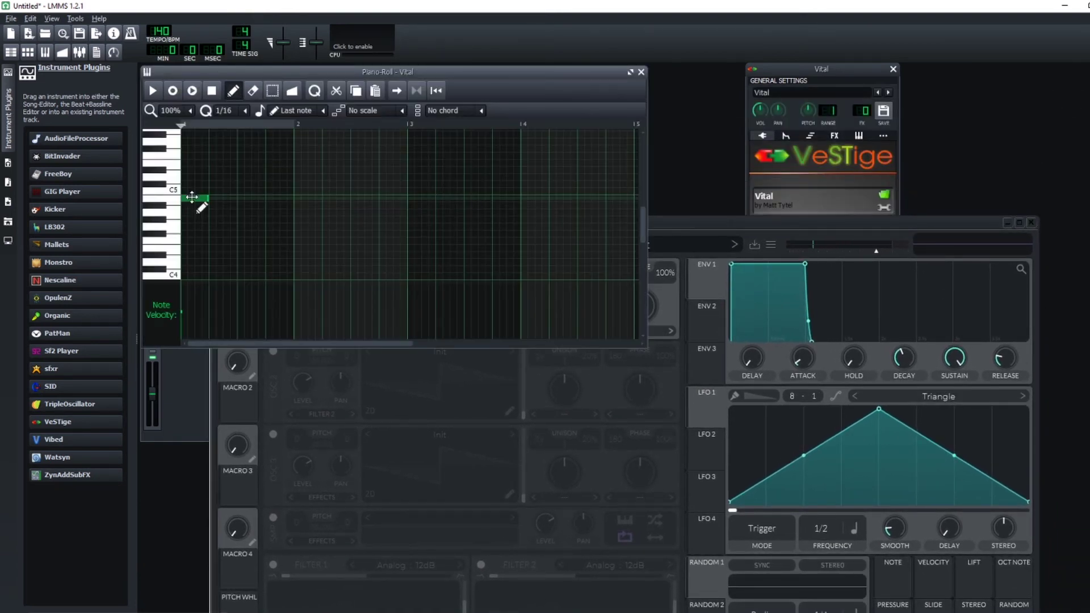
{"action": "left_click_drag", "start_coordinate": [195, 198], "coordinate": [212, 198]}
{"action": "left_click", "coordinate": [747, 224]}
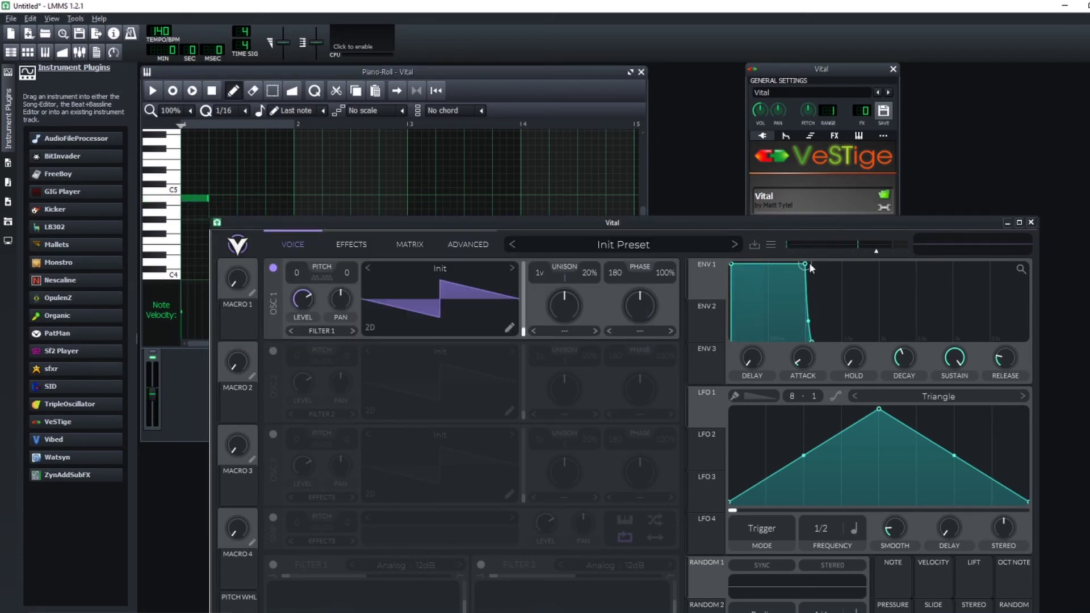
{"action": "left_click_drag", "start_coordinate": [806, 265], "coordinate": [759, 317]}
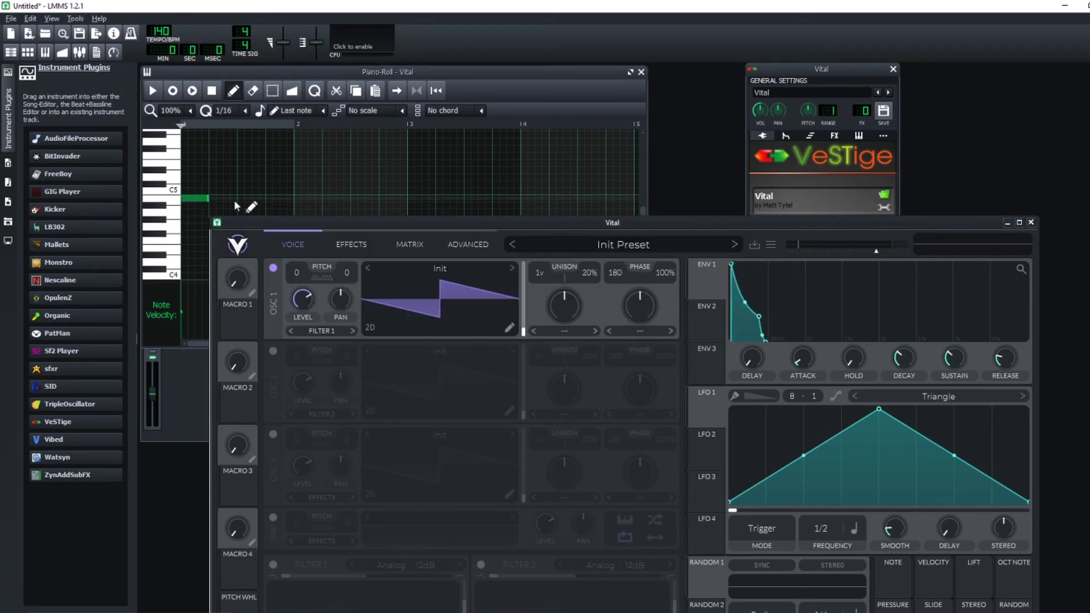
{"action": "left_click", "coordinate": [200, 199]}
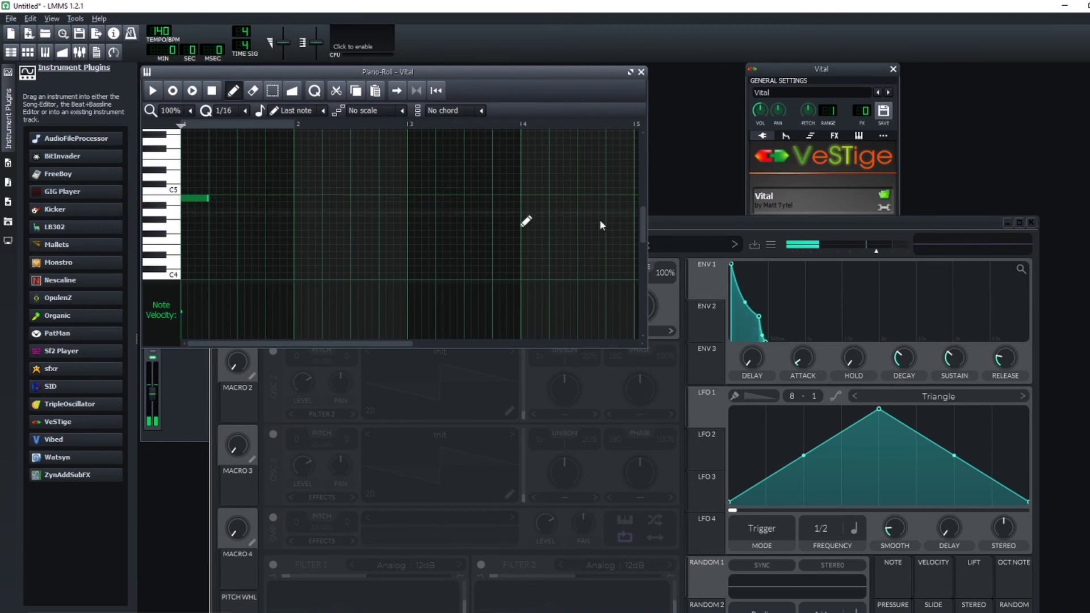
Switch oscillator 1 to the Basic Shapes sine wavetable and audition the note.
{"action": "left_click", "coordinate": [728, 222]}
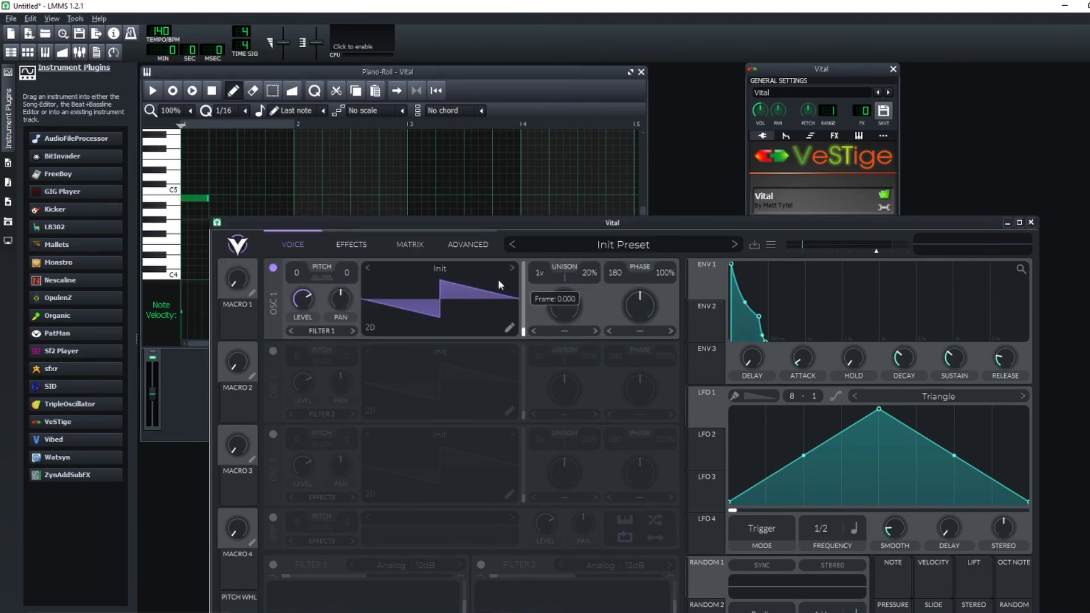
{"action": "left_click", "coordinate": [509, 270]}
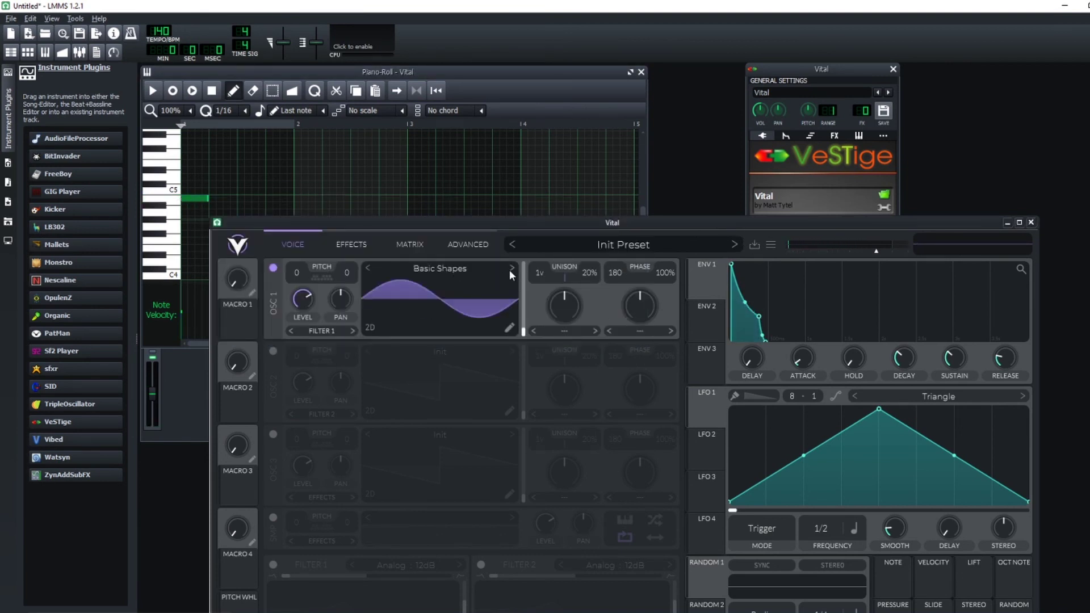
{"action": "left_click", "coordinate": [198, 202]}
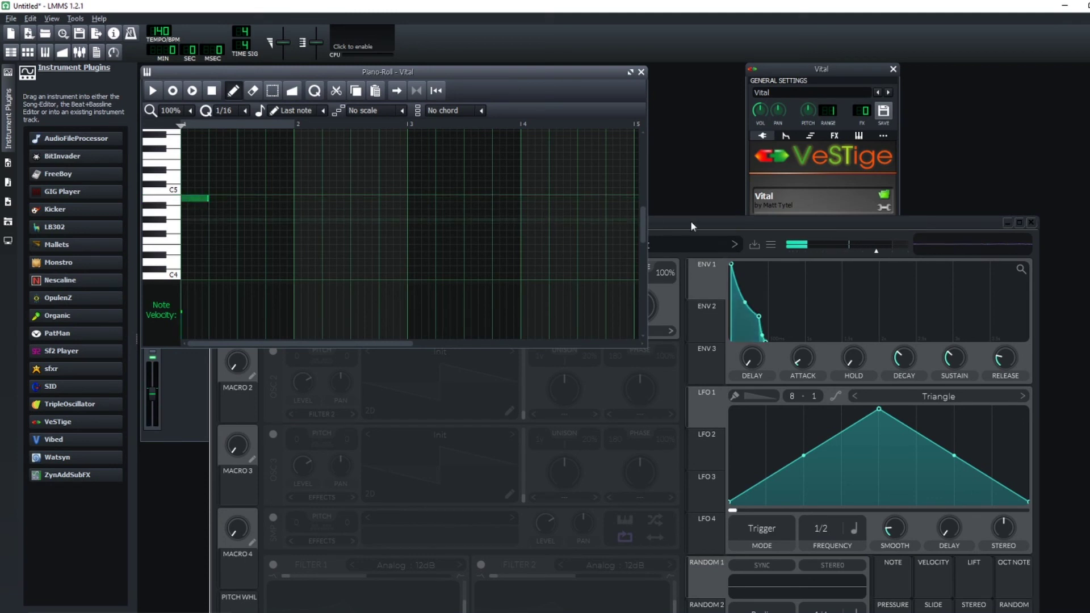
{"action": "left_click", "coordinate": [739, 221]}
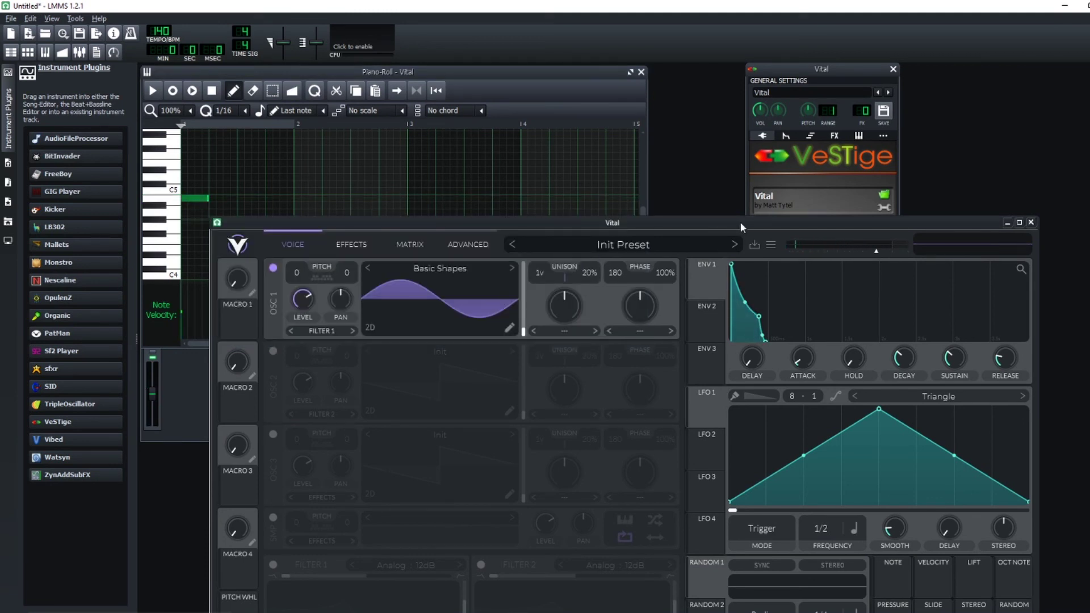